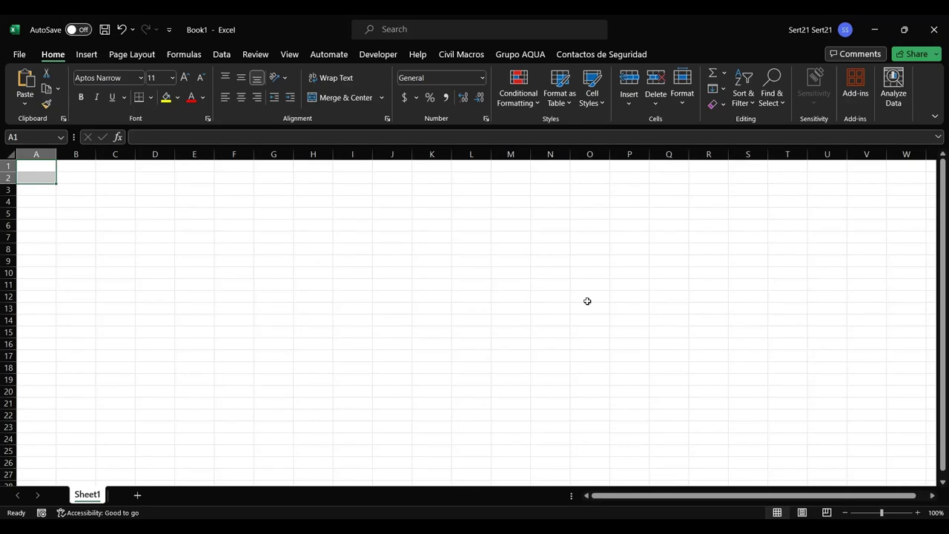
{"action": "left_click", "coordinate": [34, 167]}
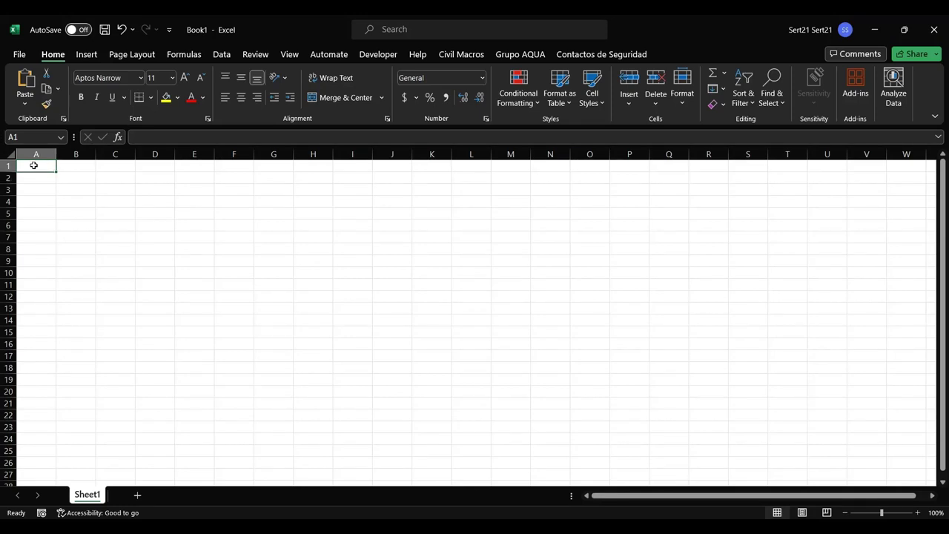
{"action": "type", "text": "22-333"}
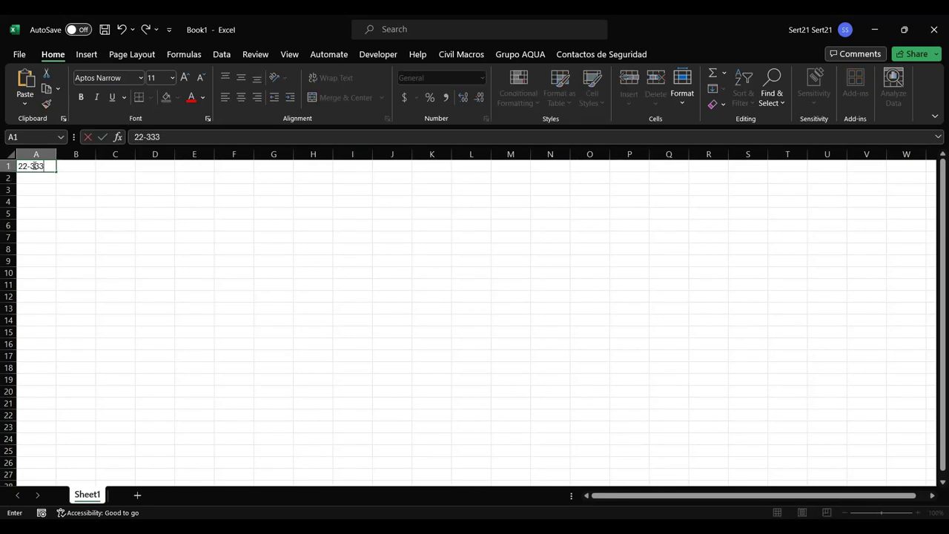
{"action": "type", "text": "33-4"}
{"action": "type", "text": "44"}
{"action": "key", "text": "Return"}
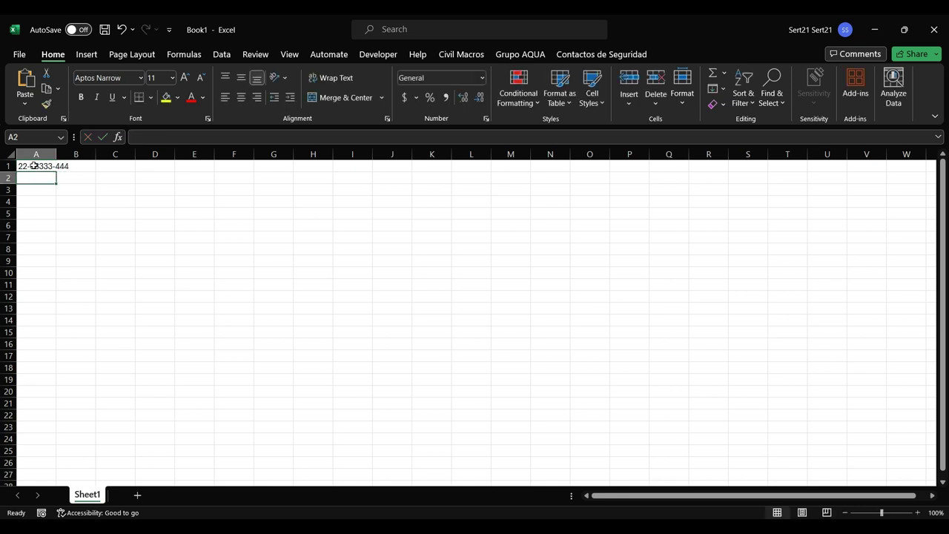
{"action": "type", "text": "11-66"}
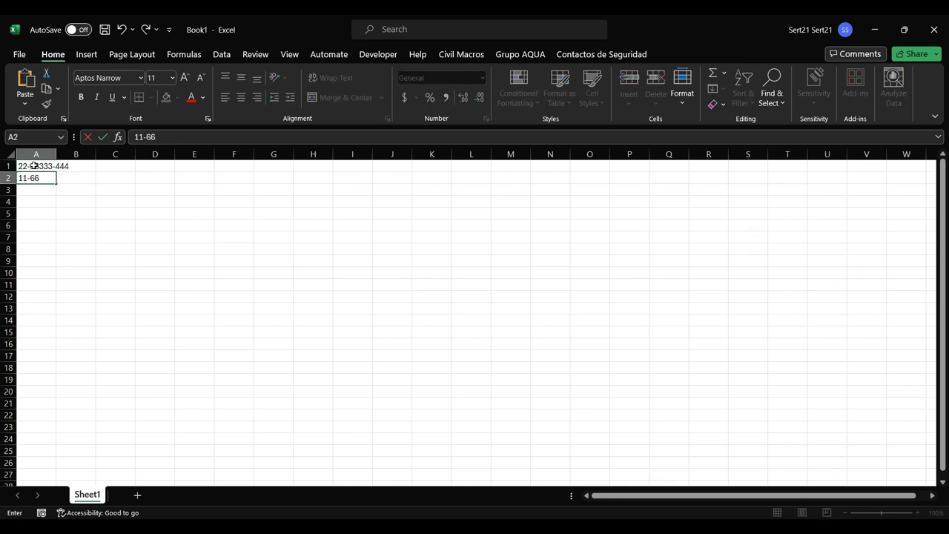
{"action": "type", "text": "66666-8"}
{"action": "type", "text": "8"}
{"action": "key", "text": "Return"}
{"action": "key", "text": "Up"}
{"action": "key", "text": "Up"}
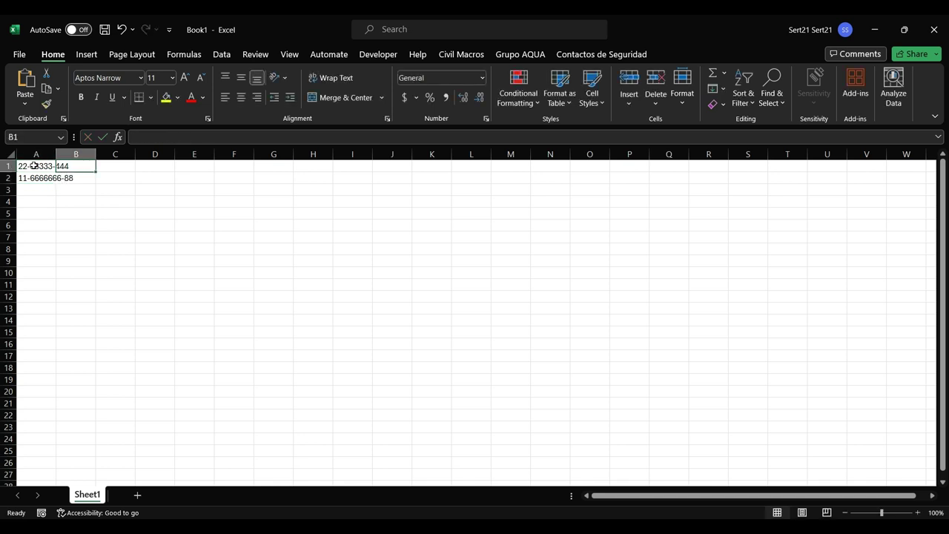
{"action": "key", "text": "Right"}
{"action": "key", "text": "Right"}
- Start C1's formula as =MID(A1,FIND("-",A1, using A1 as the reference
{"action": "type", "text": "=mid"}
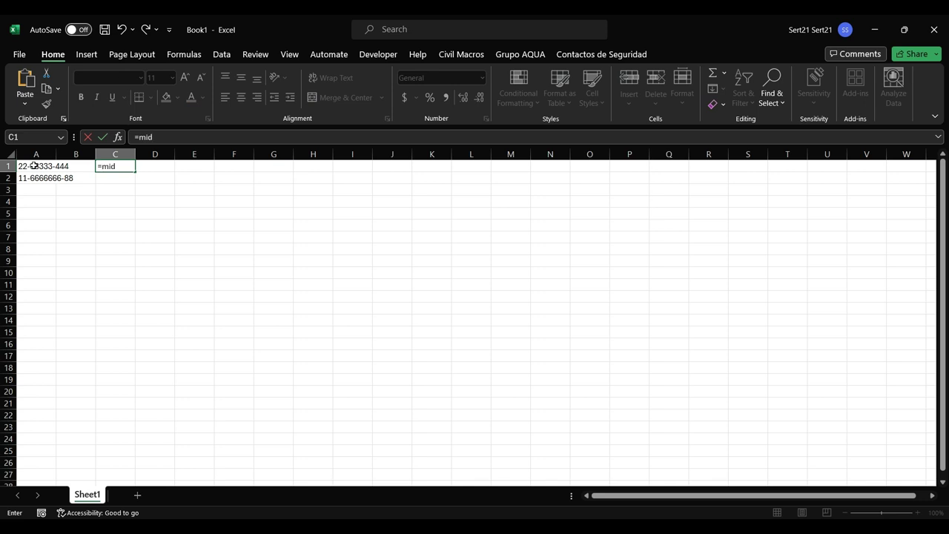
{"action": "type", "text": "()"}
{"action": "type", "text": "\"-\""}
{"action": "type", "text": ","}
{"action": "key", "text": "BackSpace"}
{"action": "key", "text": "BackSpace"}
{"action": "key", "text": "BackSpace"}
{"action": "key", "text": "BackSpace"}
{"action": "left_click", "coordinate": [34, 166]}
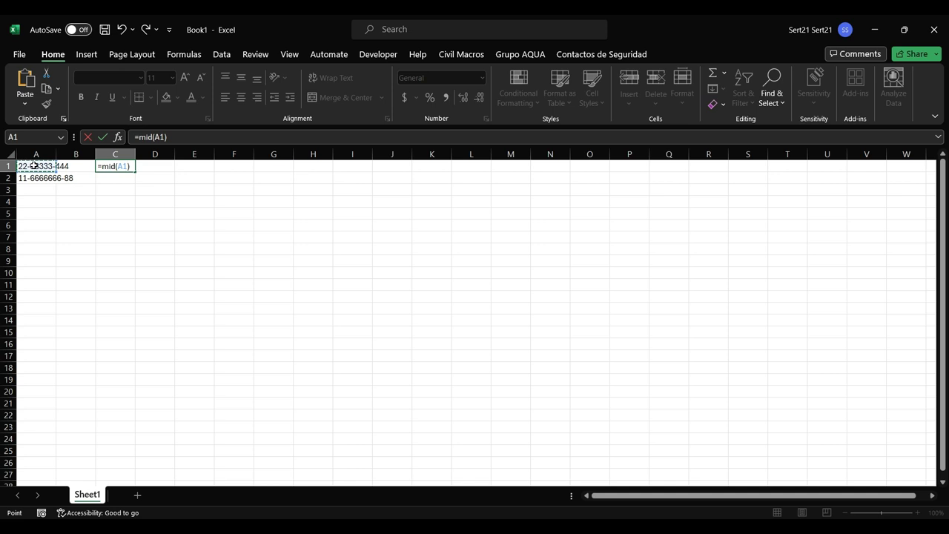
{"action": "type", "text": ","}
{"action": "type", "text": "find()"}
{"action": "key", "text": "F2"}
{"action": "key", "text": "Left"}
{"action": "left_click", "coordinate": [34, 166]}
{"action": "key", "text": "BackSpace"}
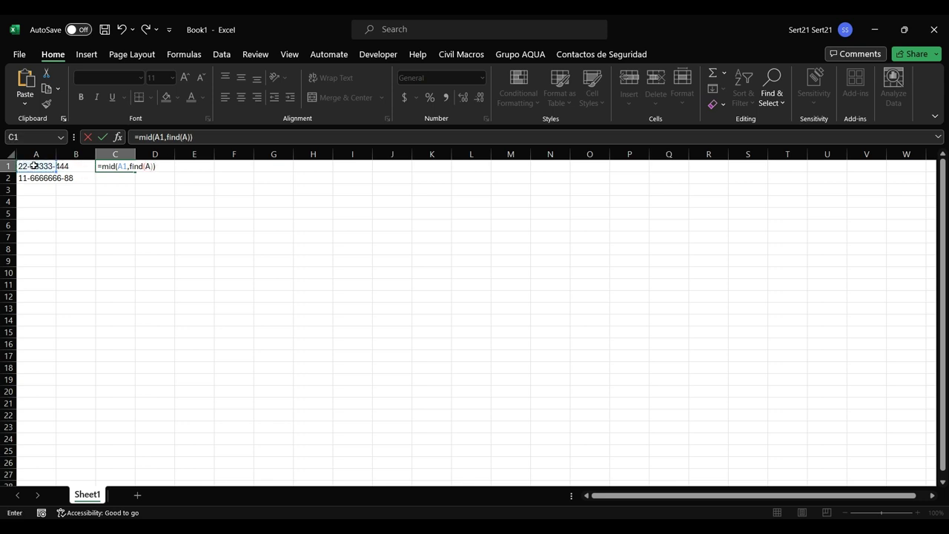
{"action": "key", "text": "BackSpace"}
{"action": "type", "text": "\"-\""}
{"action": "type", "text": ","}
{"action": "left_click", "coordinate": [34, 166]}
- Add +1 and a second FIND to the formula, removing a stray B1 reference
{"action": "key", "text": "F2"}
{"action": "type", "text": "+1,fin"}
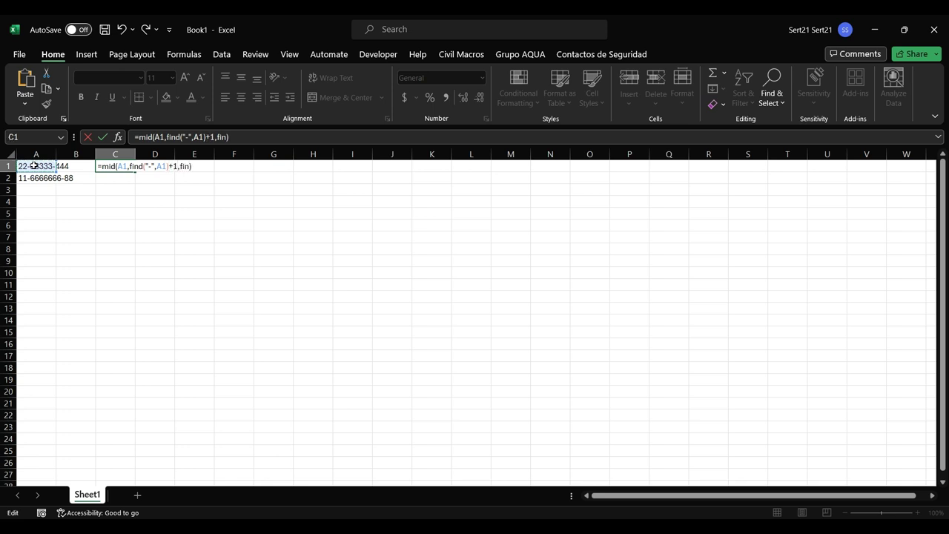
{"action": "type", "text": "d()"}
{"action": "key", "text": "Left"}
{"action": "key", "text": "F2"}
{"action": "key", "text": "Left"}
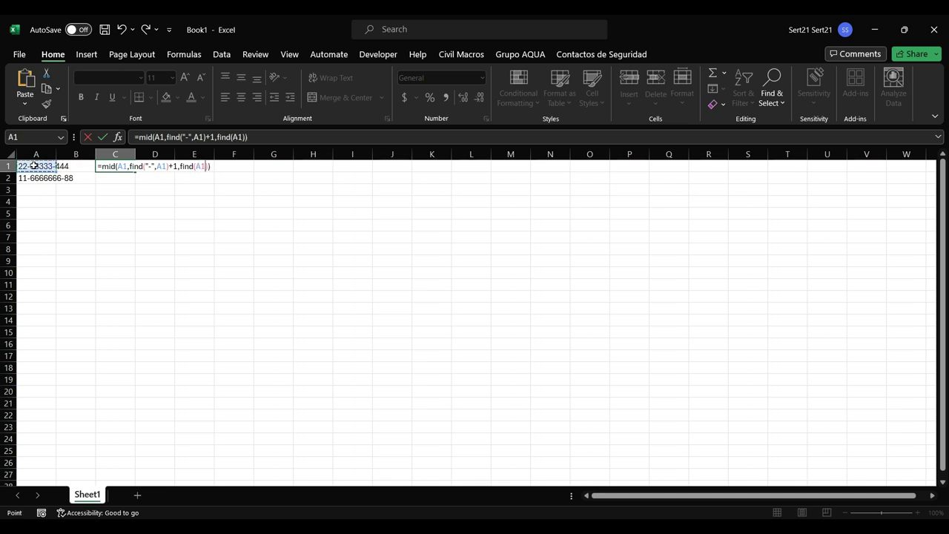
{"action": "key", "text": "BackSpace"}
{"action": "key", "text": "BackSpace"}
- Give the second FIND the arguments "-",A1 and a nested FIND("_",A1) start position
{"action": "type", "text": "\"-\""}
{"action": "type", "text": ","}
{"action": "left_click", "coordinate": [34, 166]}
{"action": "type", "text": ",find("}
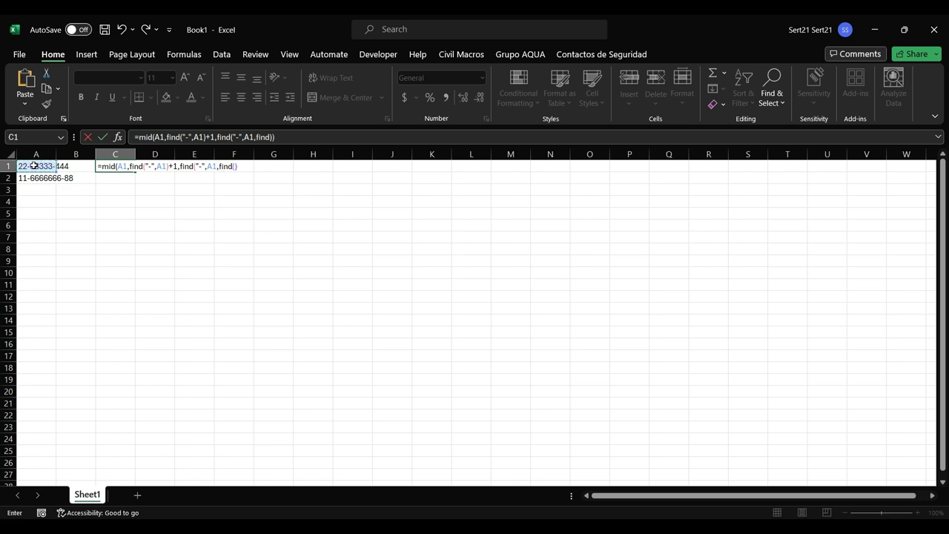
{"action": "type", "text": ")"}
{"action": "key", "text": "F2"}
{"action": "type", "text": "'_"}
{"action": "type", "text": "',"}
{"action": "left_click", "coordinate": [35, 166]}
{"action": "type", "text": ","}
{"action": "key", "text": "BackSpace"}
{"action": "key", "text": "BackSpace"}
{"action": "type", "text": "\""}
{"action": "key", "text": "BackSpace"}
{"action": "type", "text": "\""}
- Add +1 to the nested FIND and subtract FIND("-",A1) for the length
{"action": "type", "text": "+"}
{"action": "type", "text": "1)"}
{"action": "type", "text": "-fin"}
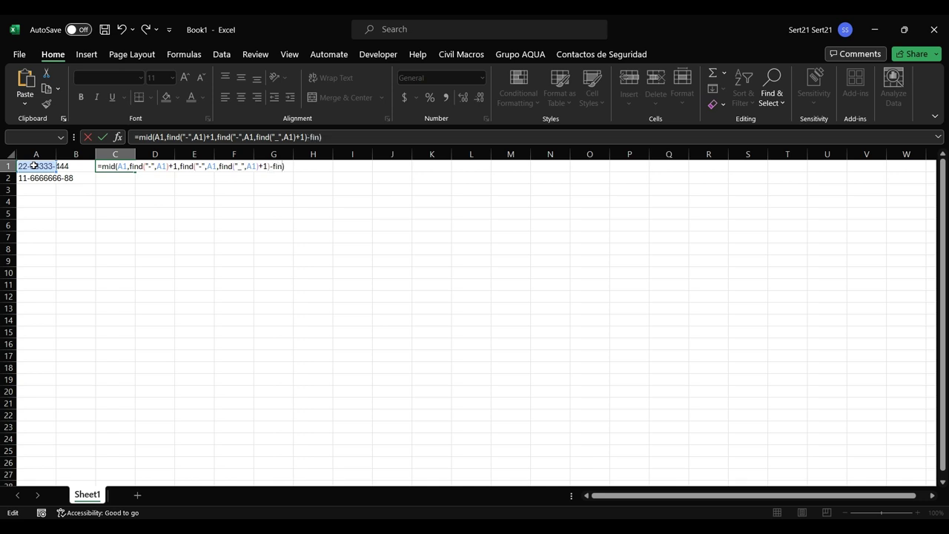
{"action": "type", "text": "d"}
{"action": "type", "text": "()"}
{"action": "type", "text": "\"-\""}
{"action": "type", "text": ","}
{"action": "left_click", "coordinate": [34, 167]}
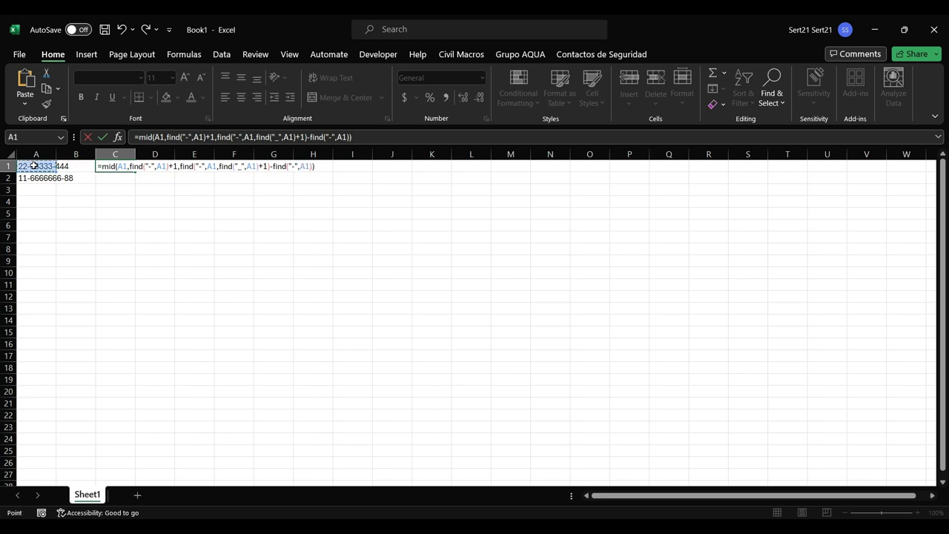
{"action": "key", "text": "F2"}
- Commit the formula with a trailing -1, then remove that -1 again
{"action": "type", "text": "-1"}
{"action": "key", "text": "Return"}
{"action": "key", "text": "Up"}
{"action": "key", "text": "F2"}
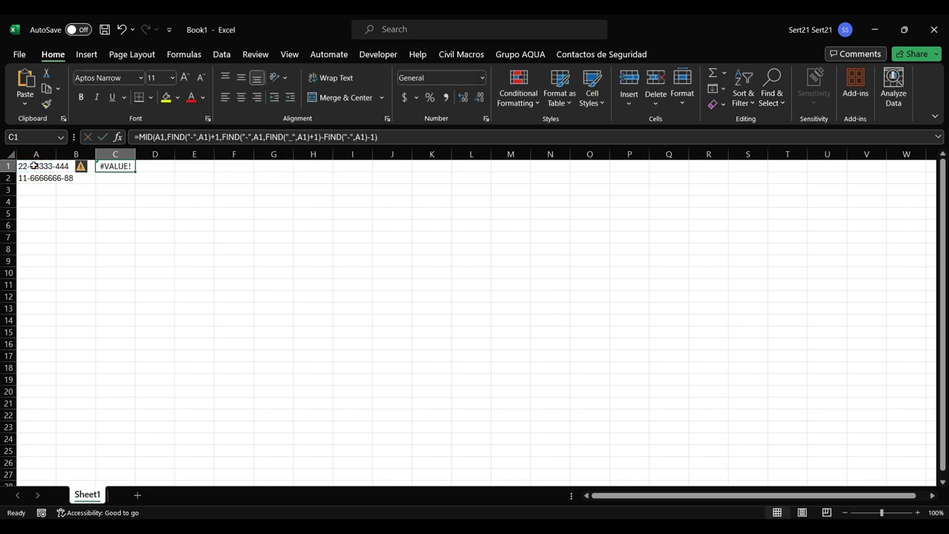
{"action": "key", "text": "Left"}
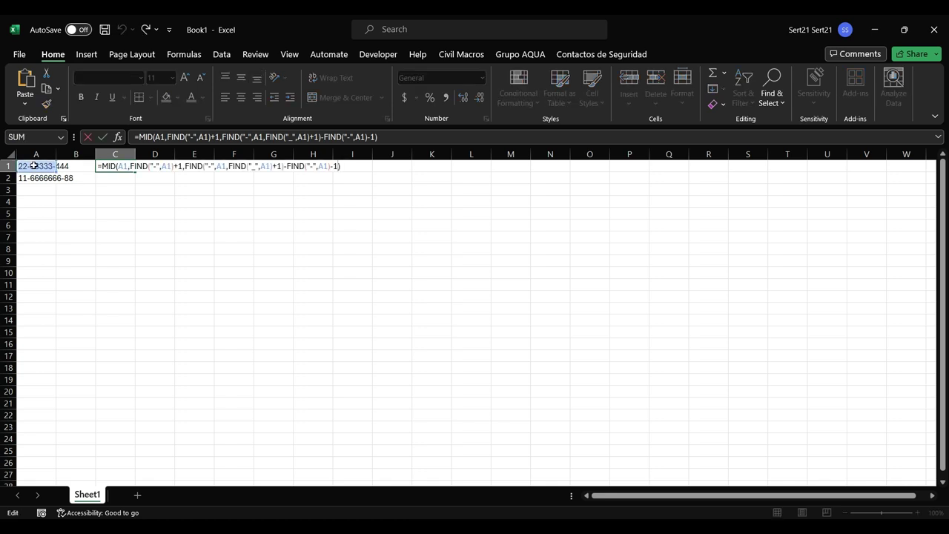
{"action": "key", "text": "BackSpace"}
{"action": "key", "text": "BackSpace"}
{"action": "key", "text": "Return"}
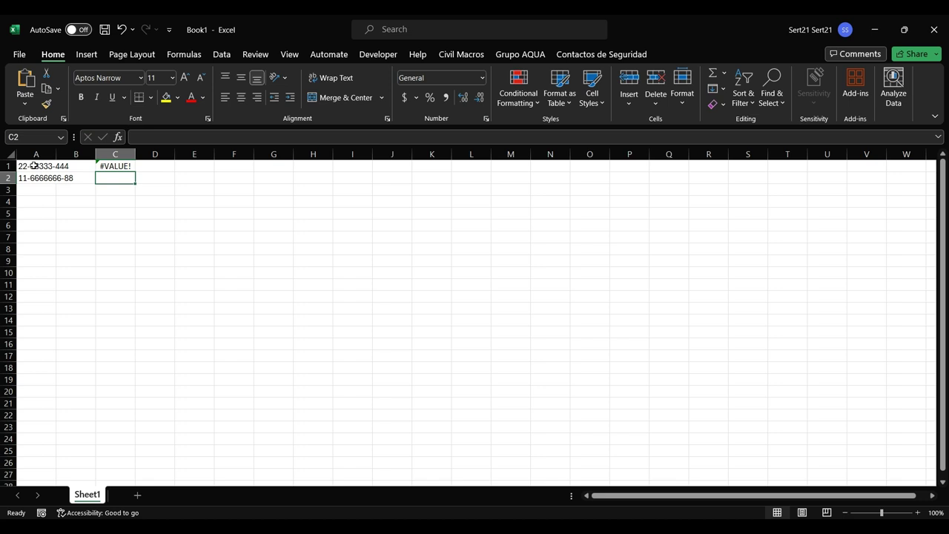
- Delete the -FIND("-",A1) subtraction from C1's formula and commit it
{"action": "key", "text": "Up"}
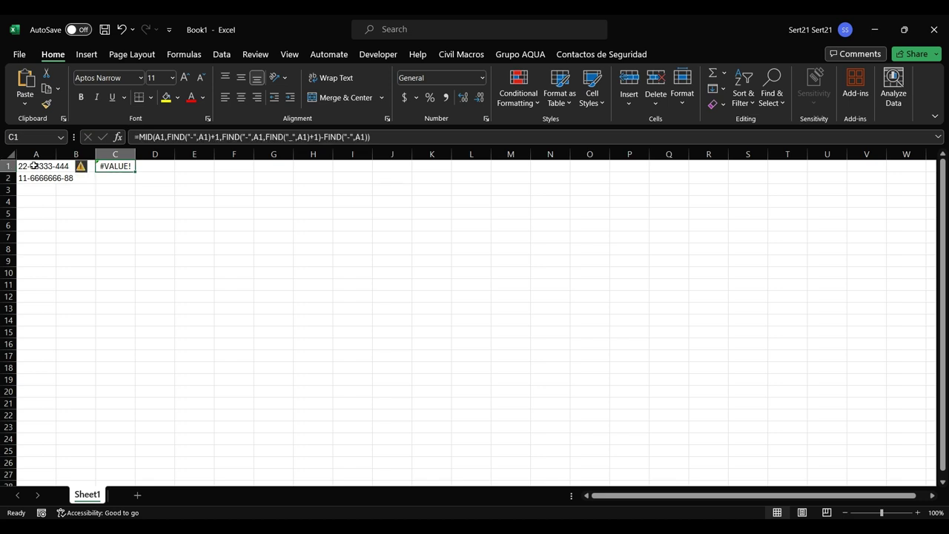
{"action": "key", "text": "F2"}
{"action": "key", "text": "shift+Left"}
{"action": "key", "text": "shift+Left"}
{"action": "key", "text": "shift+Left"}
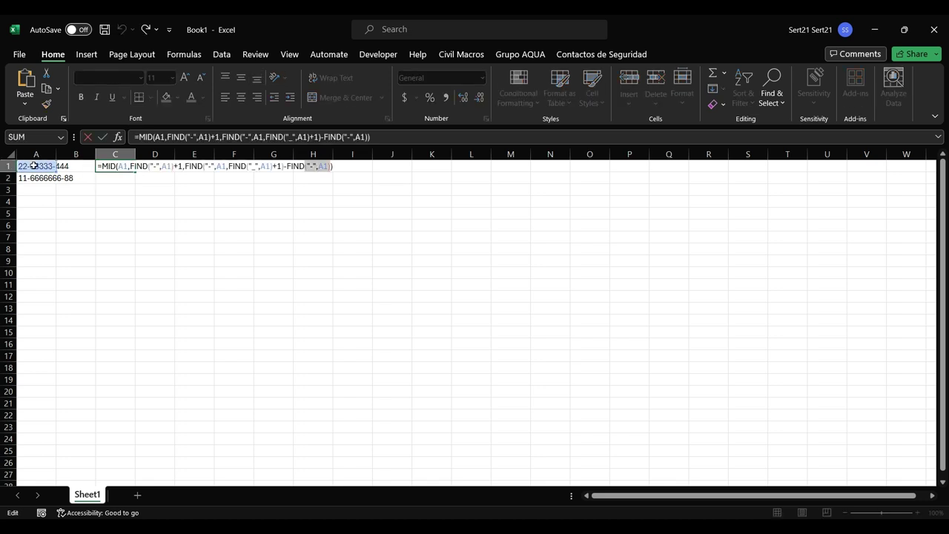
{"action": "key", "text": "shift+Left"}
{"action": "key", "text": "shift+Left"}
{"action": "key", "text": "shift+Left"}
{"action": "key", "text": "shift+Left"}
{"action": "key", "text": "shift+Left"}
{"action": "key", "text": "shift+Left"}
{"action": "key", "text": "shift+Right"}
{"action": "key", "text": "shift+Right"}
{"action": "key", "text": "Delete"}
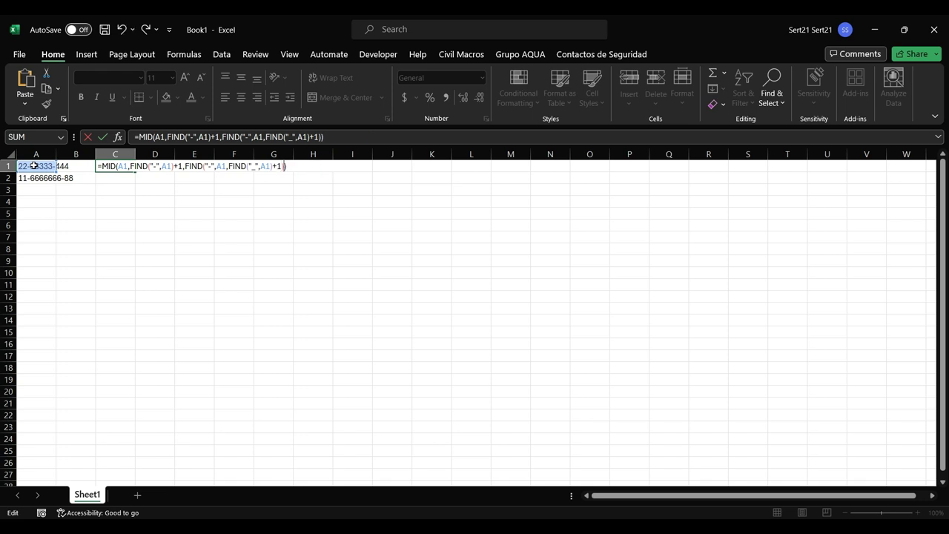
{"action": "key", "text": "Return"}
{"action": "key", "text": "Up"}
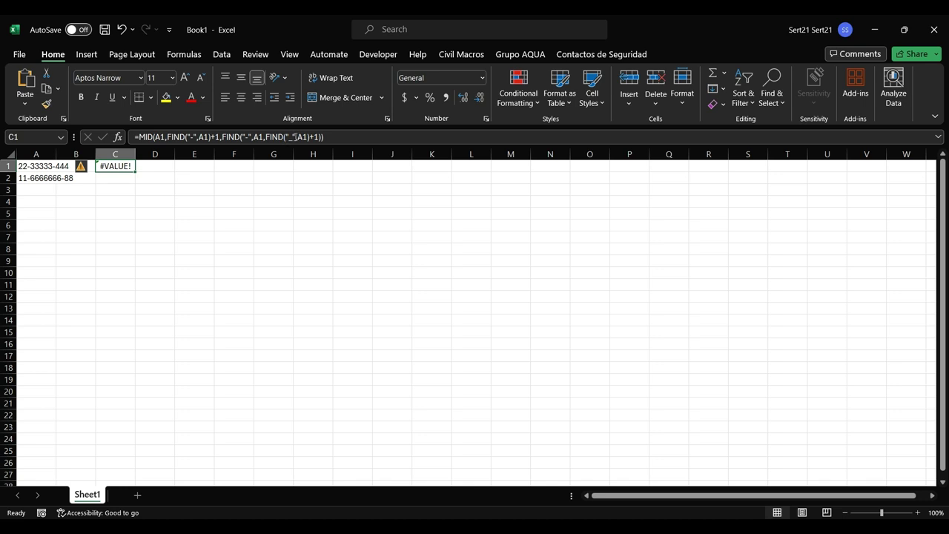
- Replace the underscore in the innermost FIND with a dash
{"action": "left_click", "coordinate": [294, 136]}
{"action": "key", "text": "BackSpace"}
{"action": "type", "text": "-"}
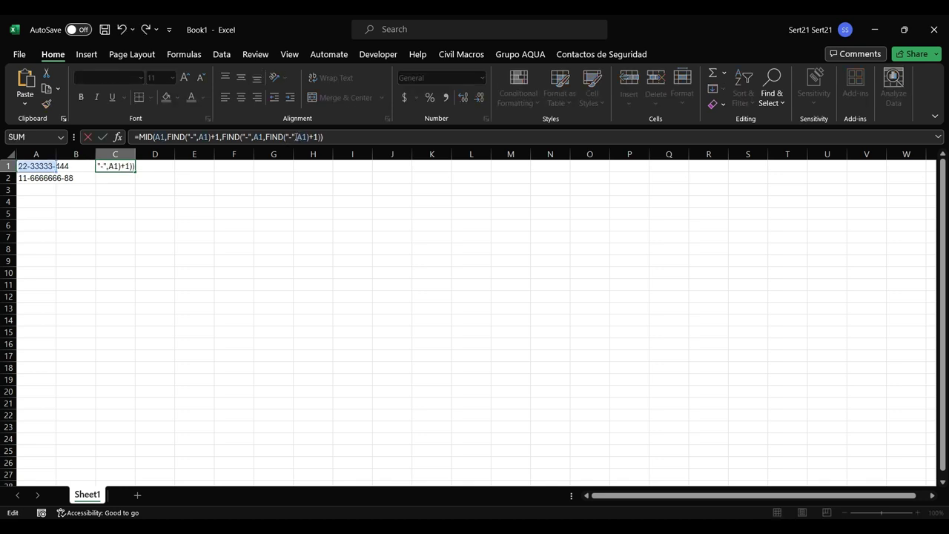
{"action": "key", "text": "Return"}
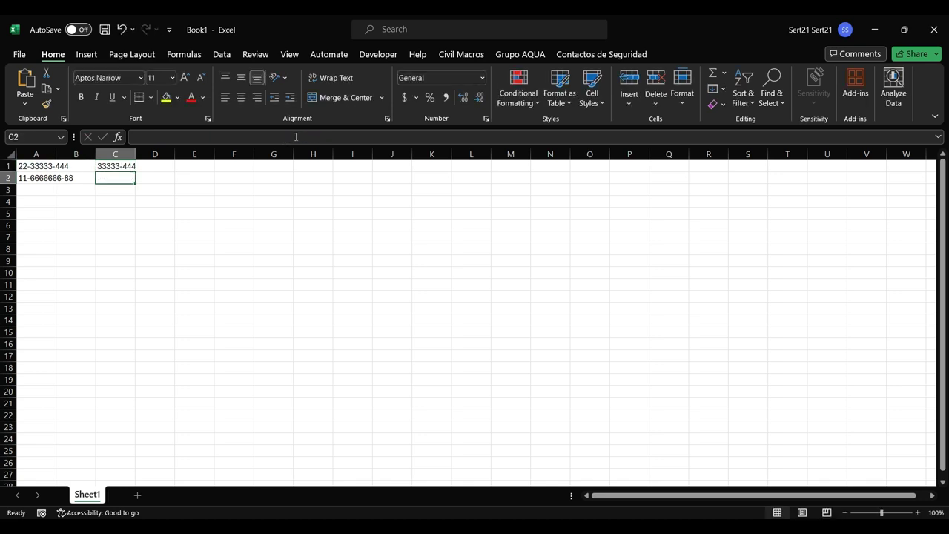
{"action": "key", "text": "Up"}
- Append -FIND("-",A1)-1 as the length so C1 returns 33333
{"action": "left_click", "coordinate": [295, 136]}
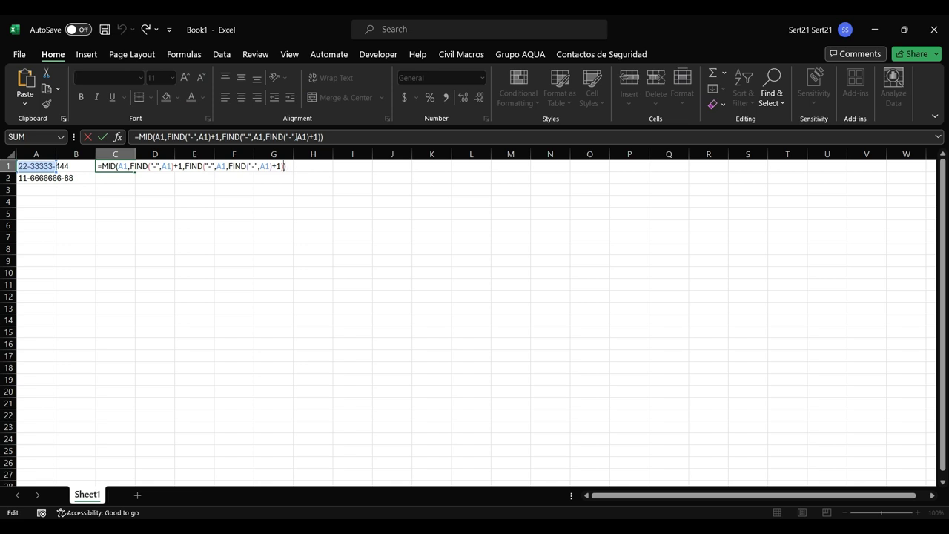
{"action": "type", "text": "-find"}
{"action": "type", "text": "()"}
{"action": "type", "text": "\"-\""}
{"action": "type", "text": ","}
{"action": "key", "text": "Left"}
{"action": "key", "text": "Left"}
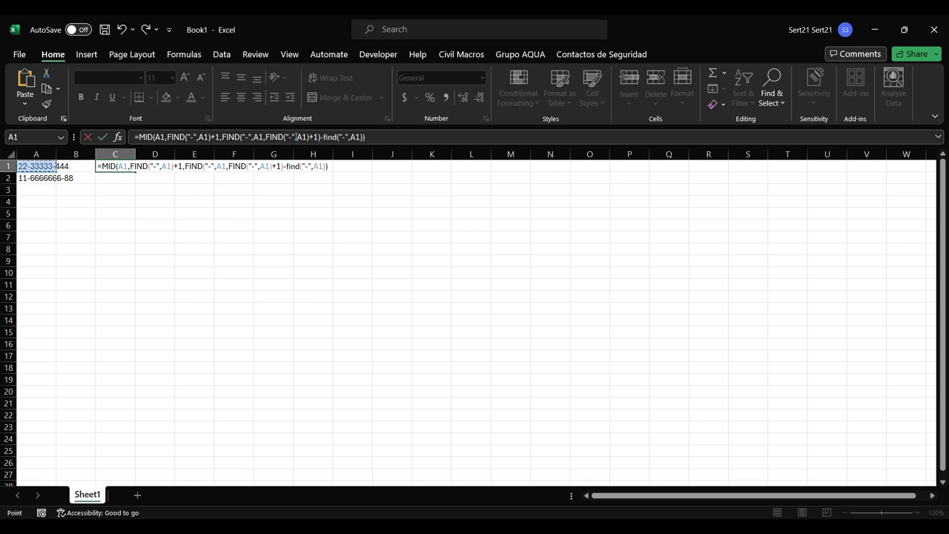
{"action": "type", "text": ","}
{"action": "type", "text": "-1"}
{"action": "key", "text": "BackSpace"}
{"action": "key", "text": "BackSpace"}
{"action": "key", "text": "BackSpace"}
{"action": "key", "text": "Tab"}
{"action": "key", "text": "Left"}
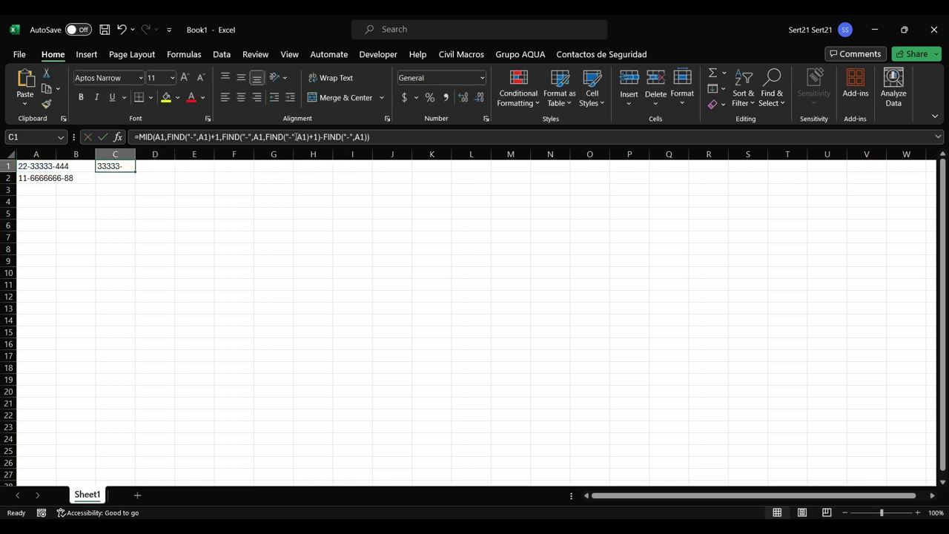
{"action": "left_click", "coordinate": [296, 137]}
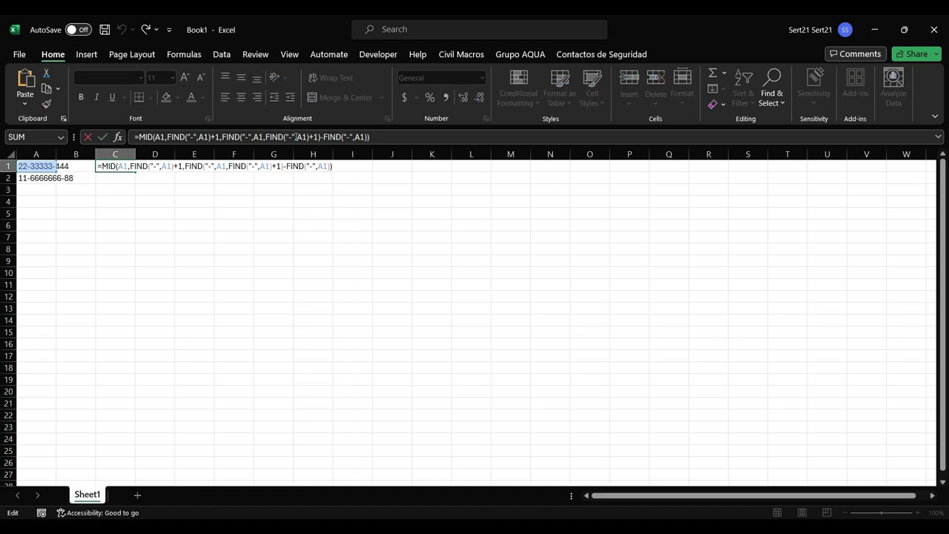
{"action": "type", "text": "-1"}
{"action": "key", "text": "Return"}
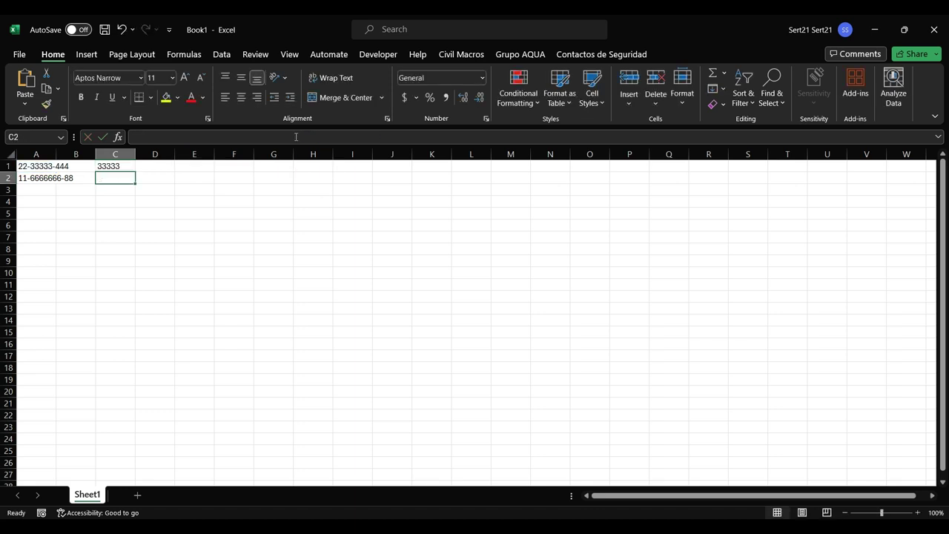
- Copy C1's formula into C2, which now returns 6666666
{"action": "key", "text": "Up"}
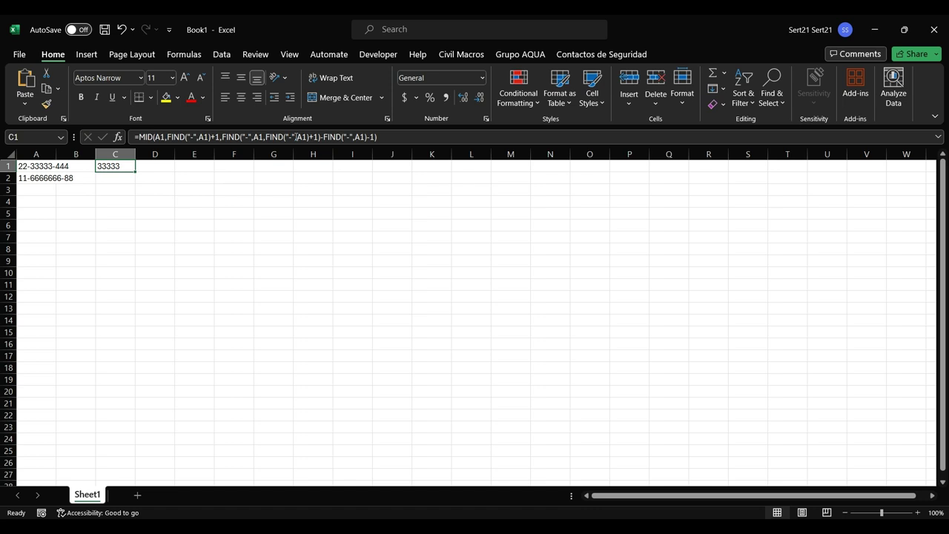
{"action": "key", "text": "ctrl+c"}
{"action": "key", "text": "Down"}
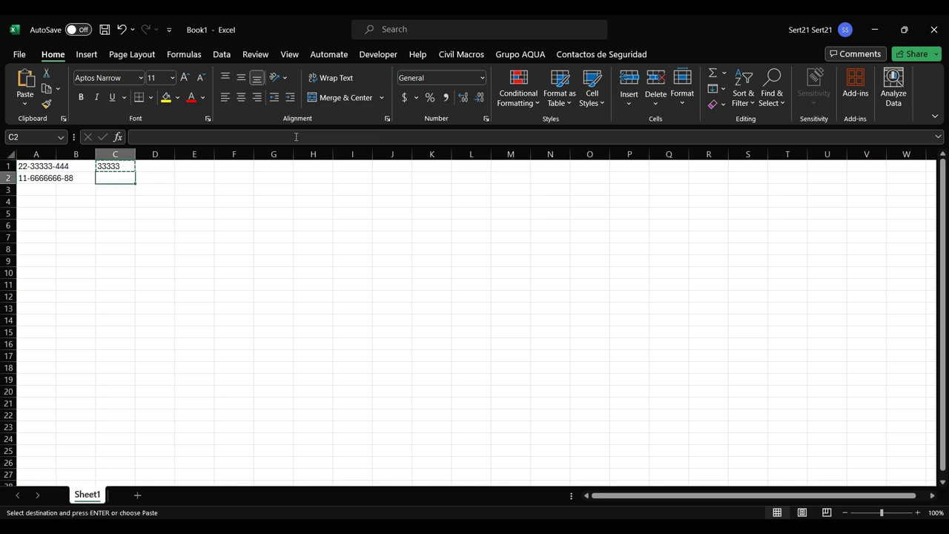
{"action": "key", "text": "ctrl+v"}
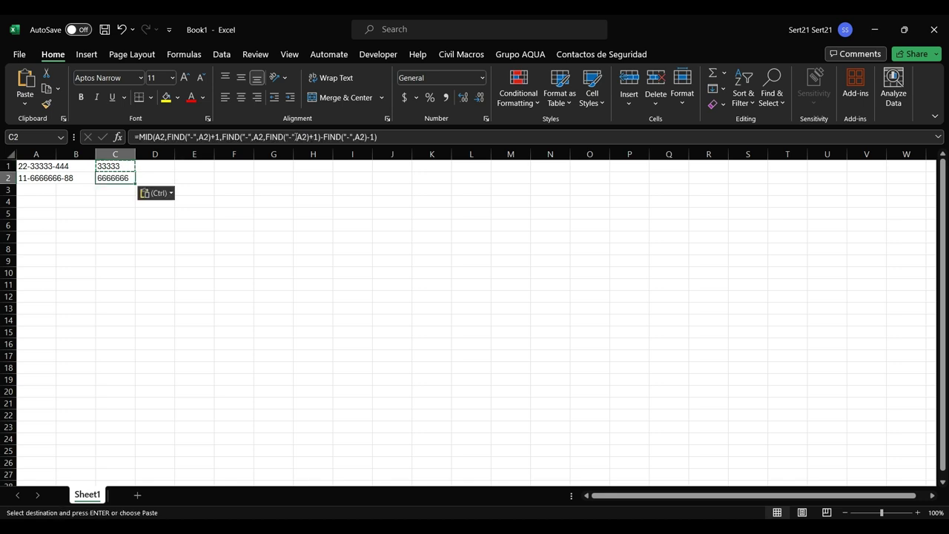